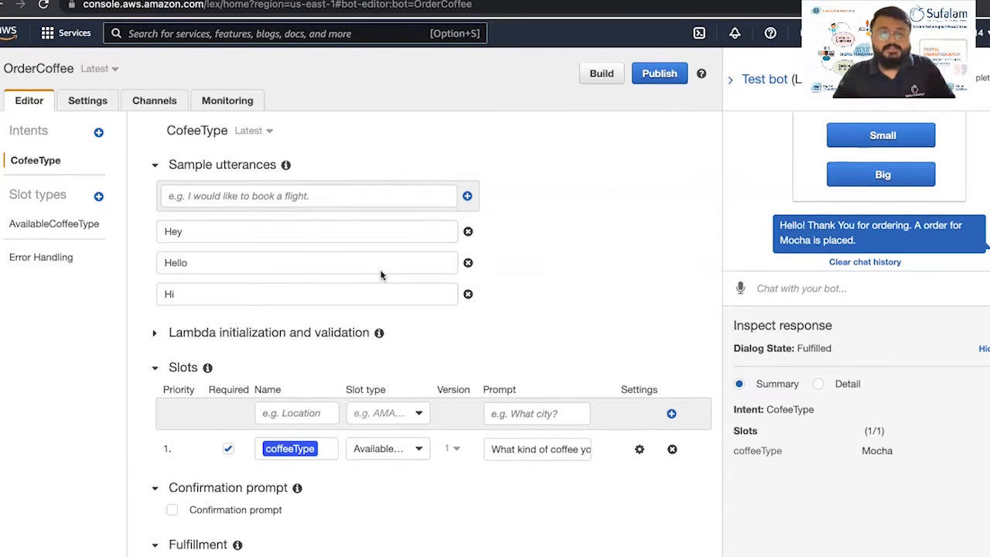
# Open the Add intent options for the OrderCoffee bot from the Intents sidebar
pyautogui.scroll(-2, 380, 271)
pyautogui.scroll(-1, 381, 273)
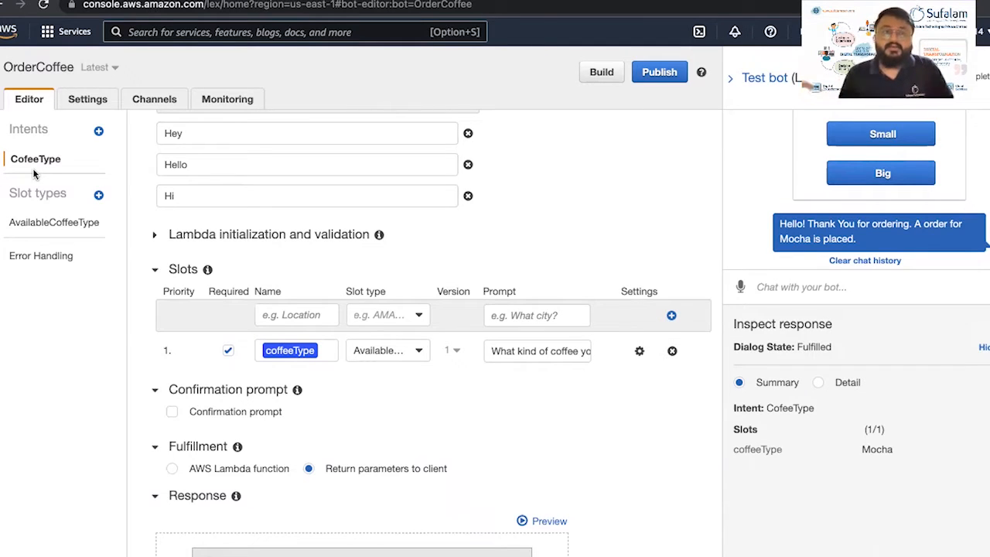
pyautogui.click(98, 132)
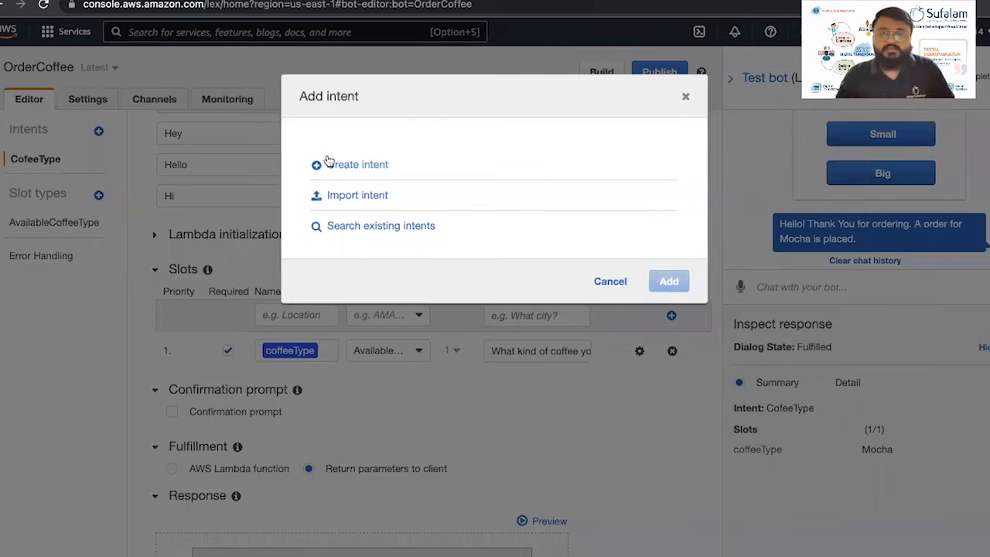
# Create a brand-new intent named CoffeeTemp
pyautogui.click(326, 161)
pyautogui.click(347, 172)
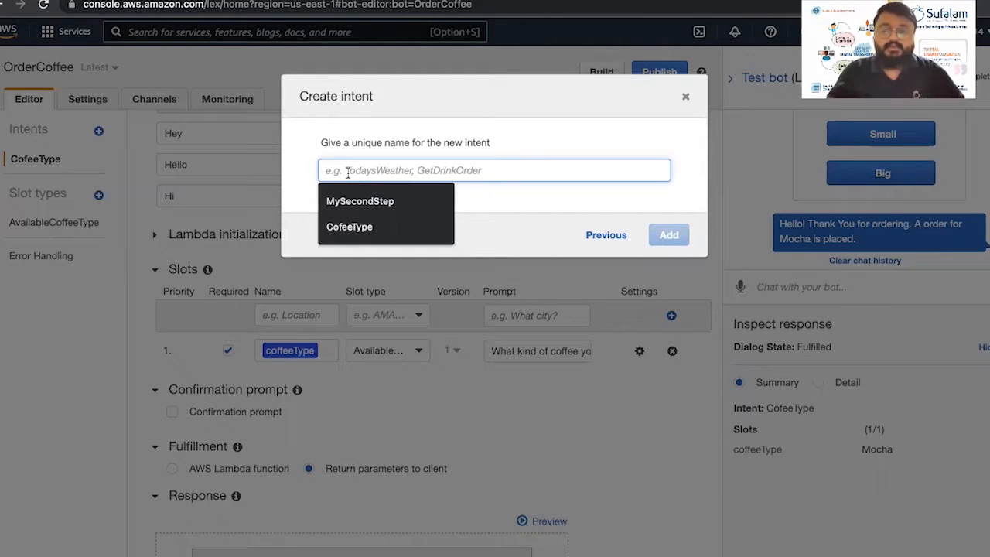
pyautogui.write('Co')
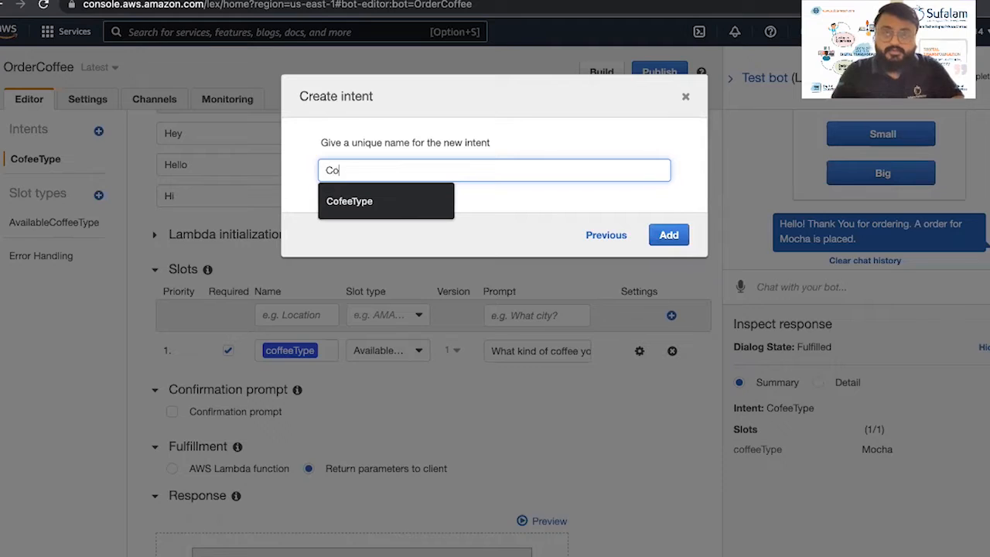
pyautogui.write('ffeeTemp')
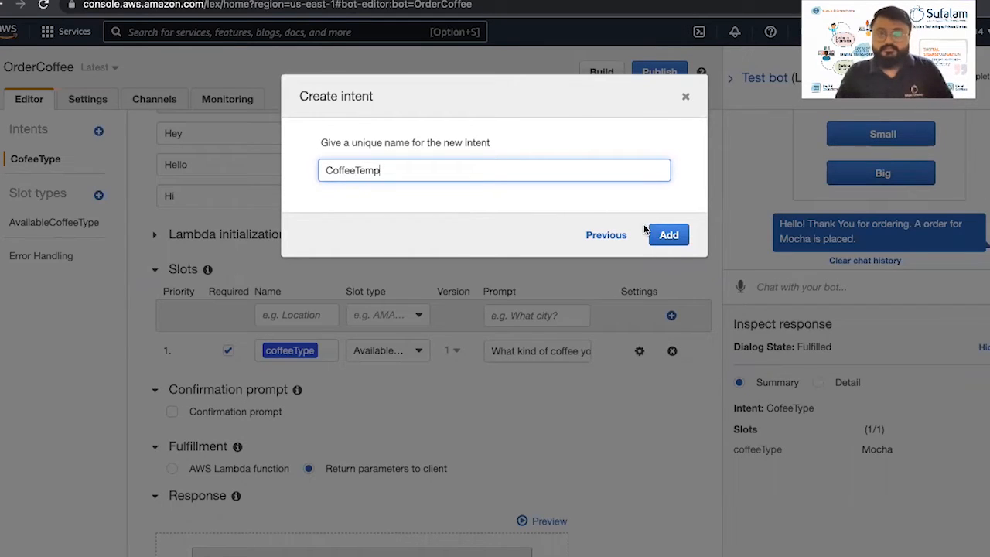
pyautogui.click(665, 237)
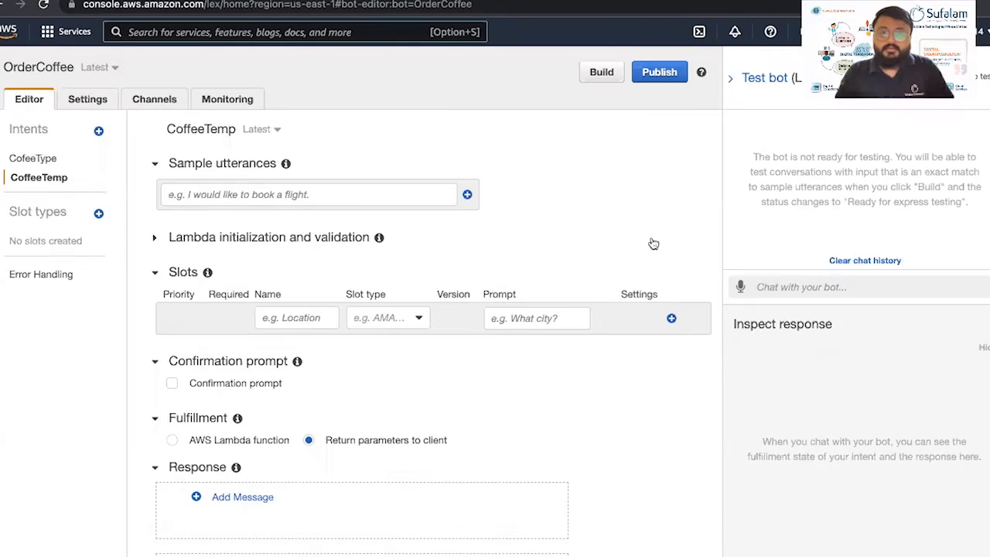
# Add the sample utterances Cold and Hot to the CoffeeTemp intent
pyautogui.click(33, 161)
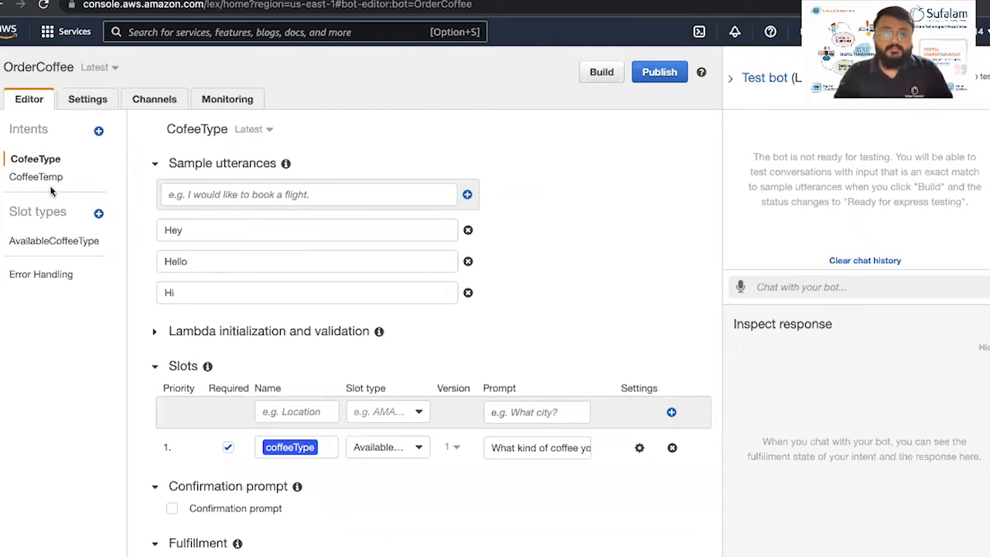
pyautogui.click(46, 180)
pyautogui.click(198, 197)
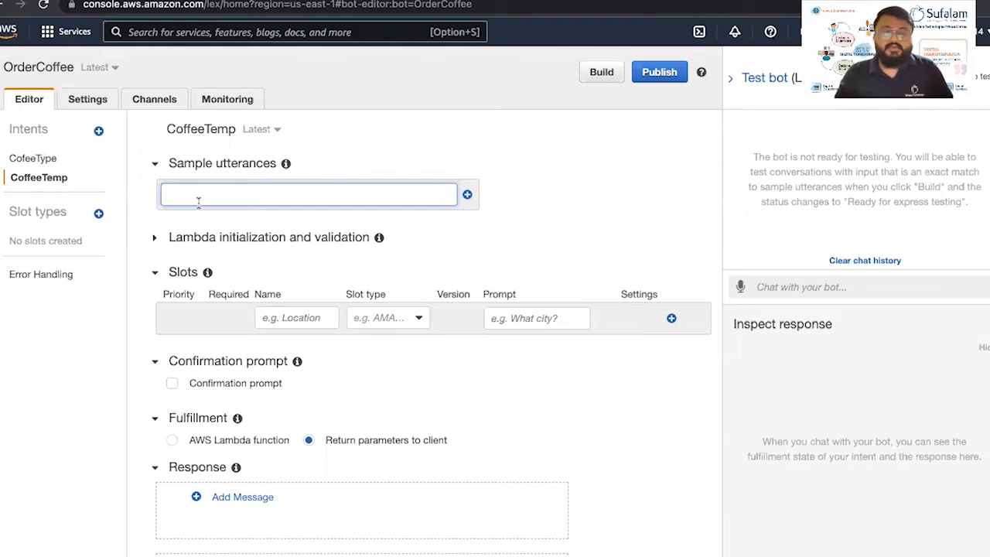
pyautogui.write('Co')
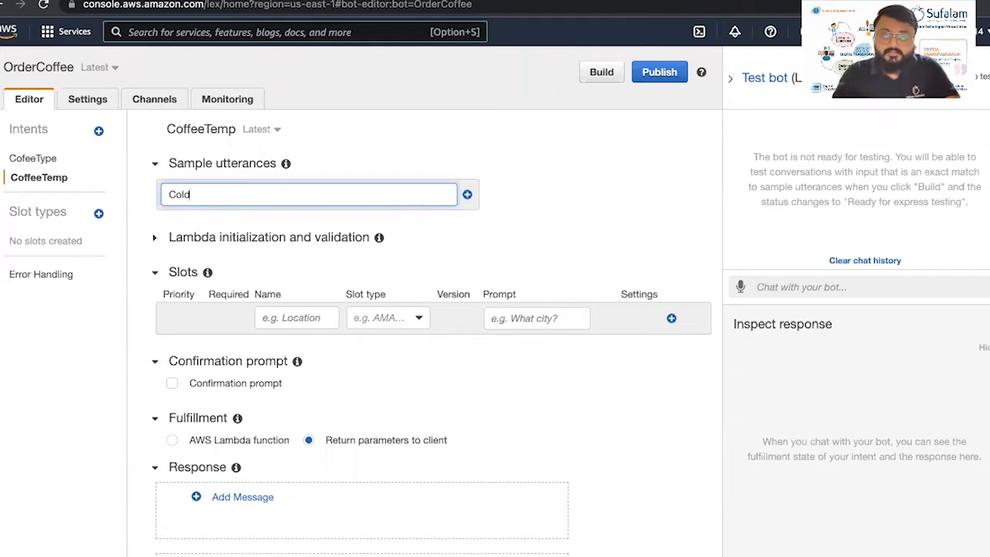
pyautogui.write('ld')
pyautogui.press('Return')
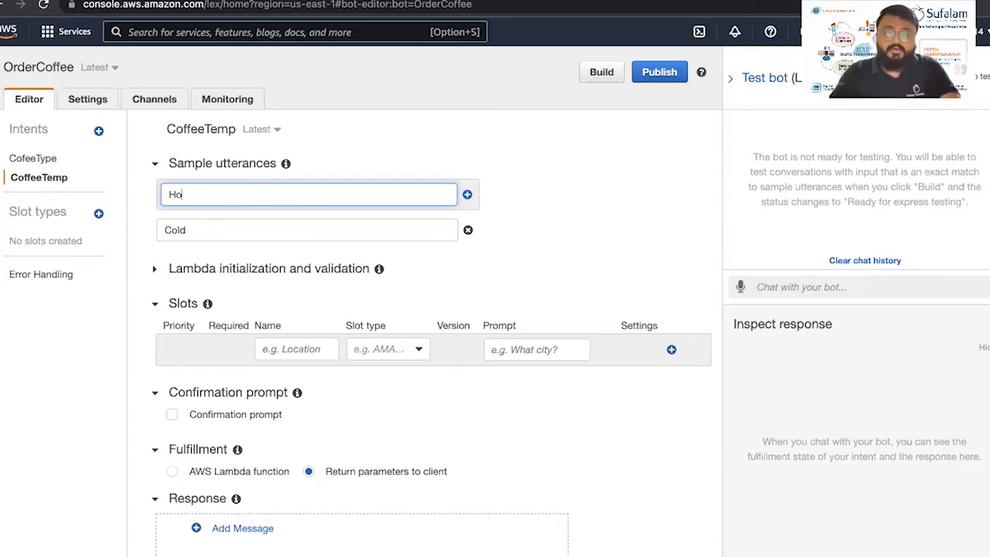
pyautogui.write('Hot')
pyautogui.press('Return')
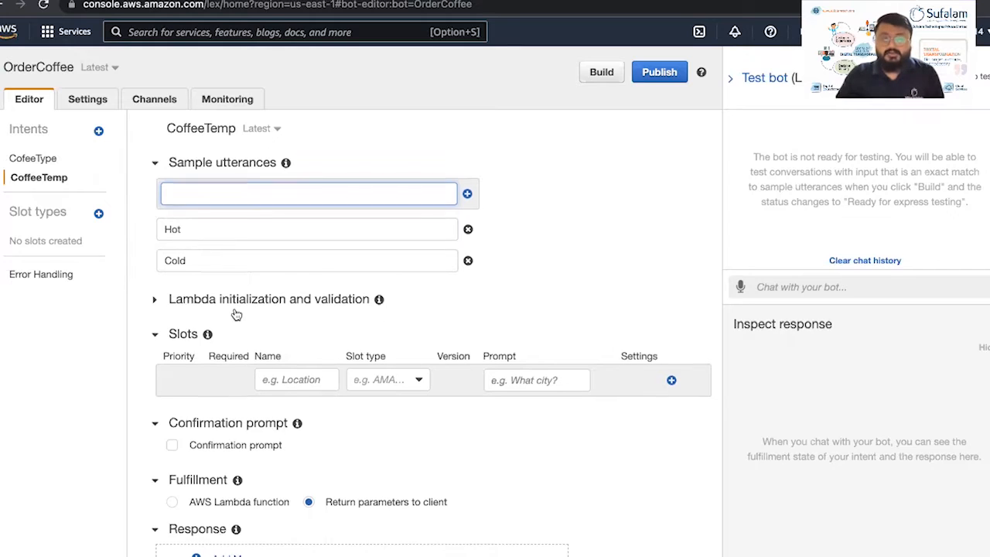
pyautogui.scroll(-3, 236, 318)
pyautogui.scroll(-1, 229, 333)
# Add the CoffeeTemp response 'Thank You for the input. Your coffee will be prepared accordingly.'
pyautogui.click(218, 333)
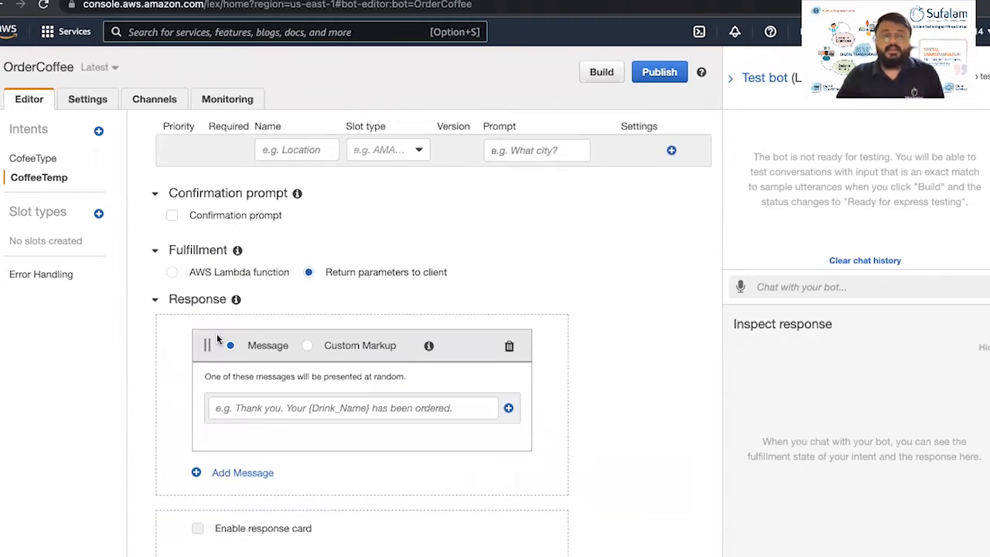
pyautogui.click(236, 408)
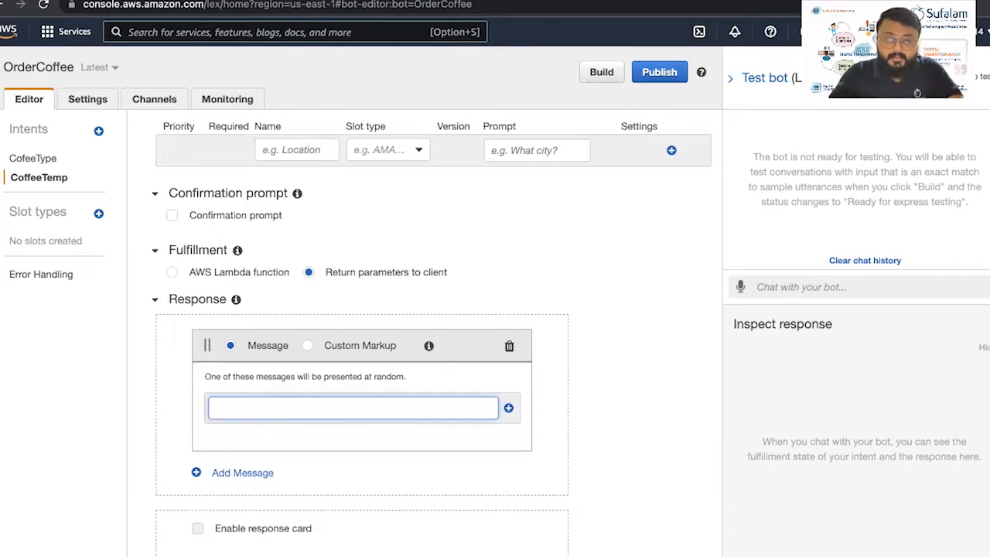
pyautogui.write('Thank You for the info')
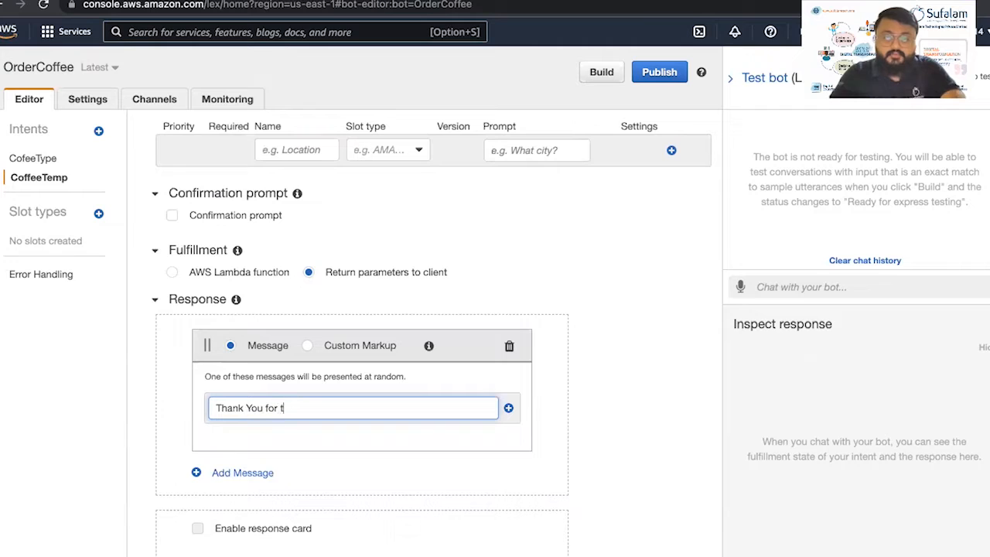
pyautogui.press('BackSpace')
pyautogui.press('BackSpace')
pyautogui.press('BackSpace')
pyautogui.write('put. Your co')
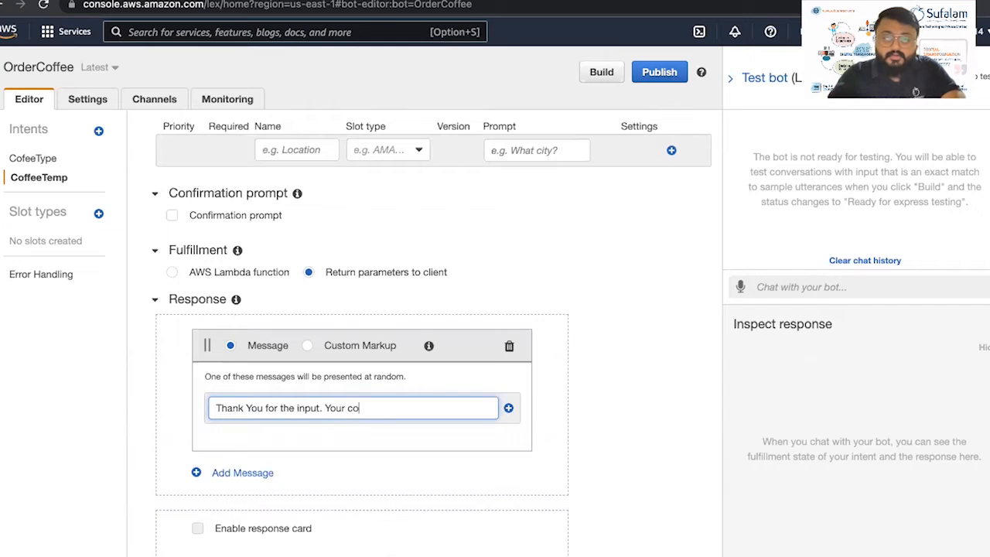
pyautogui.write('ffee will')
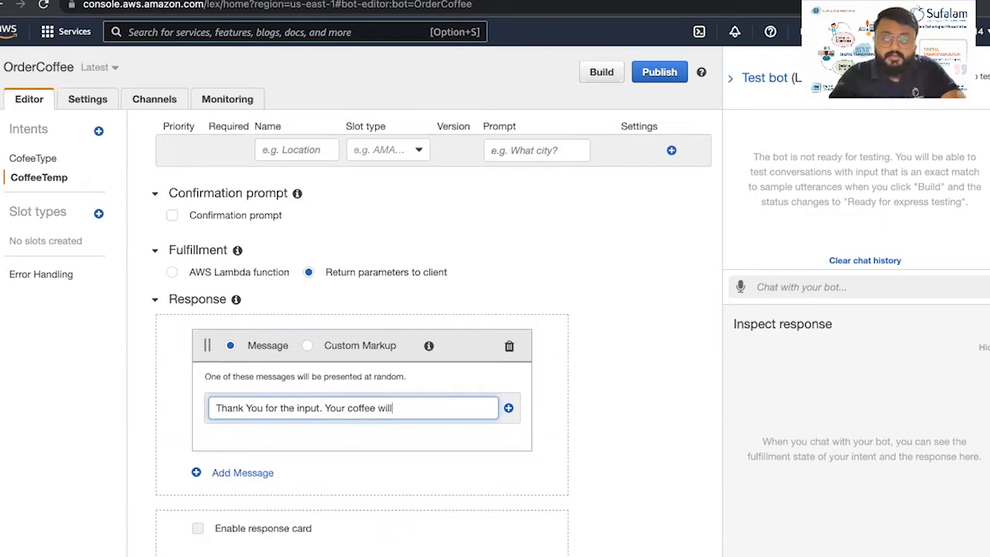
pyautogui.write(' be prepared accordingly.')
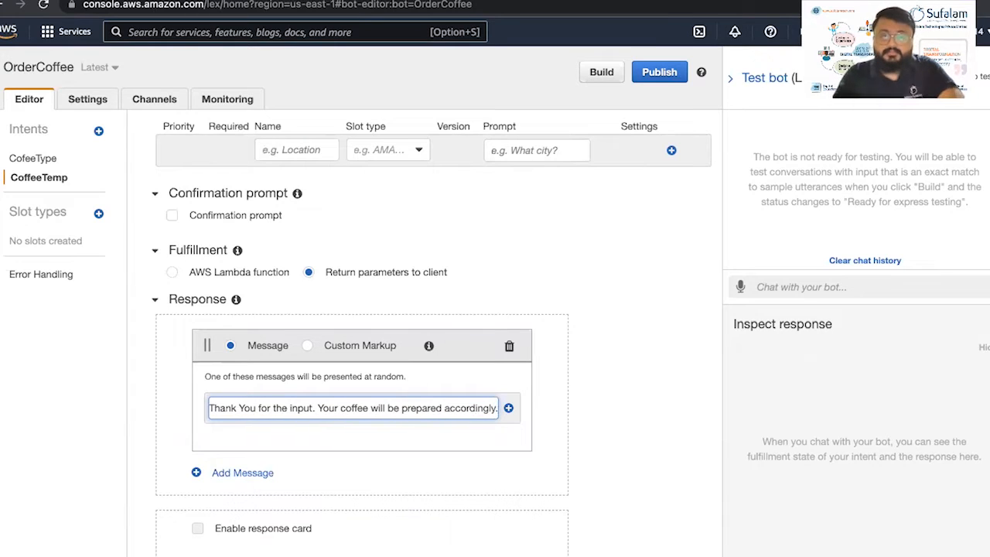
pyautogui.click(508, 408)
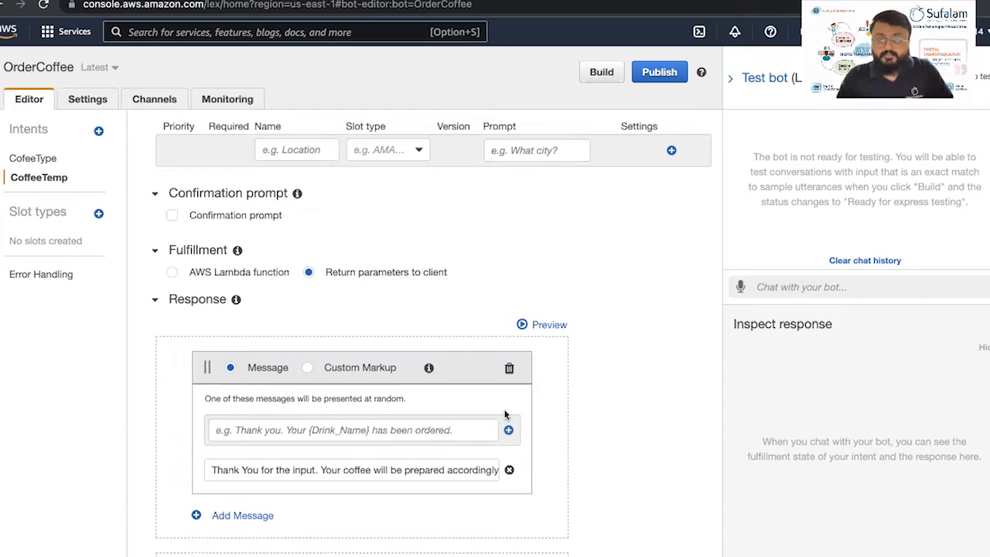
pyautogui.scroll(2, 186, 354)
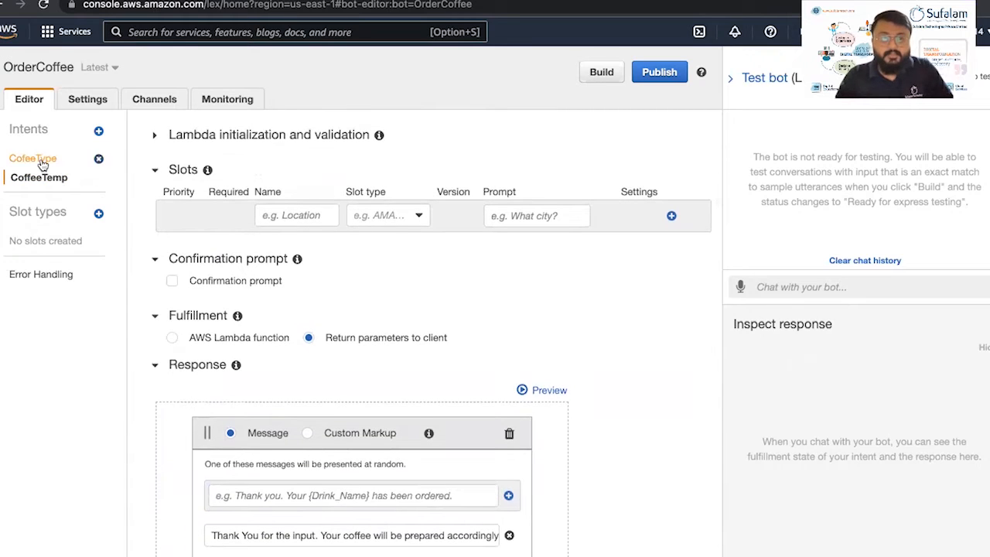
# Inspect the CofeeType intent's order reply in its Response section
pyautogui.click(43, 161)
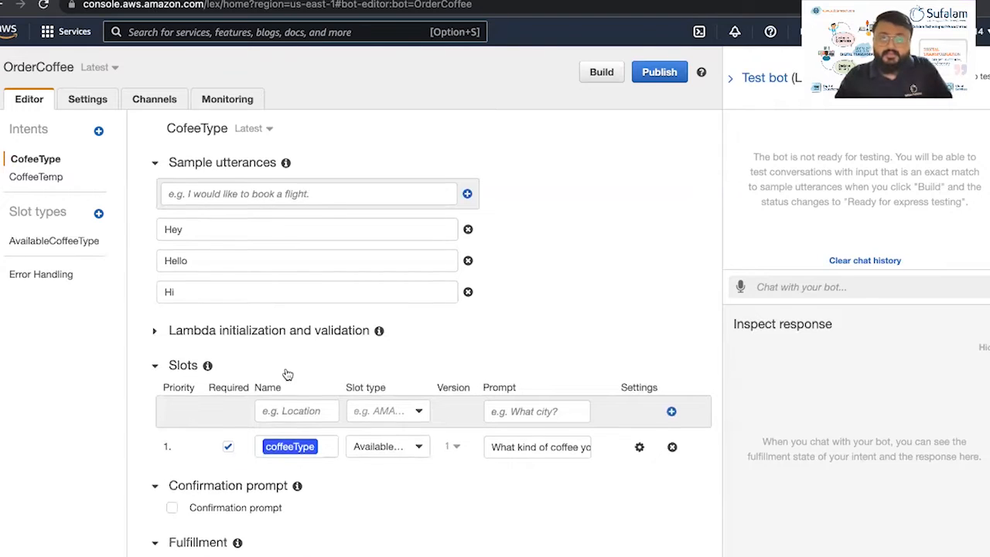
pyautogui.scroll(-1, 286, 390)
pyautogui.scroll(-5, 276, 423)
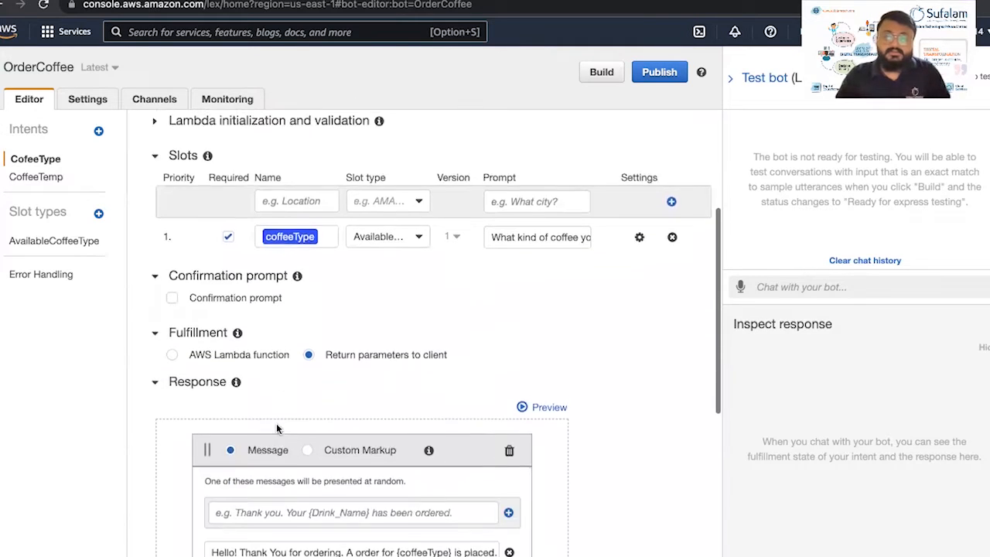
pyautogui.scroll(-2, 276, 423)
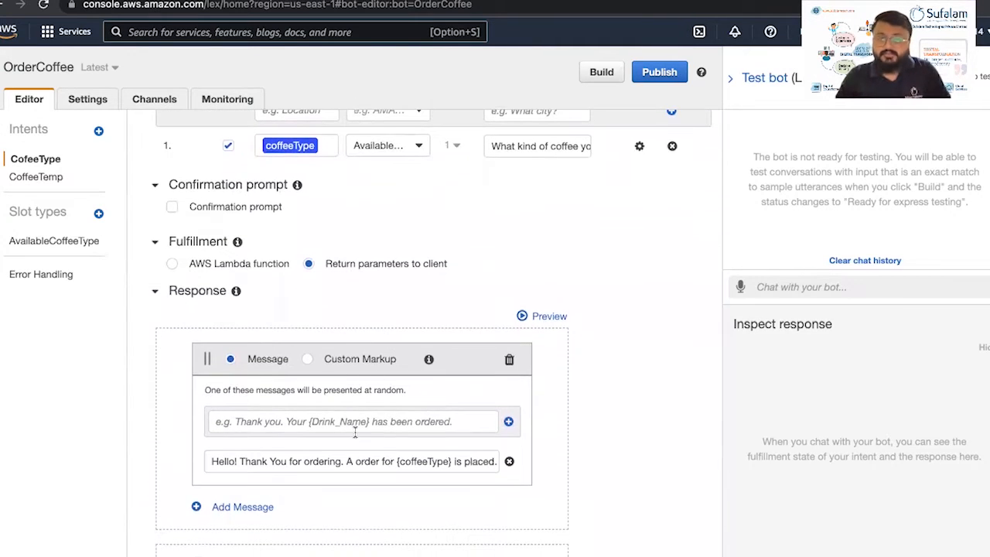
# Return to CoffeeTemp and review its editor, now without a response message
pyautogui.click(52, 179)
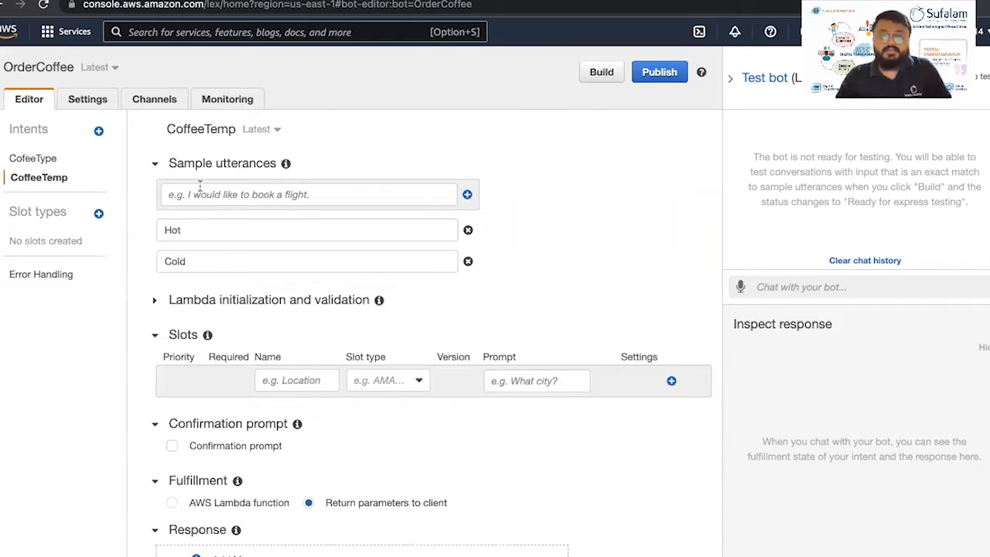
pyautogui.scroll(-5, 317, 330)
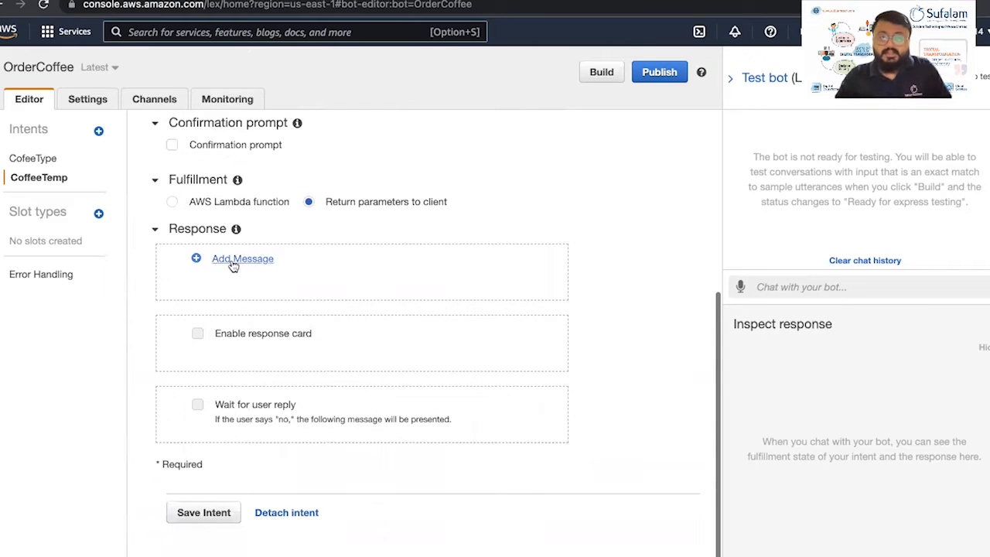
pyautogui.scroll(4, 231, 262)
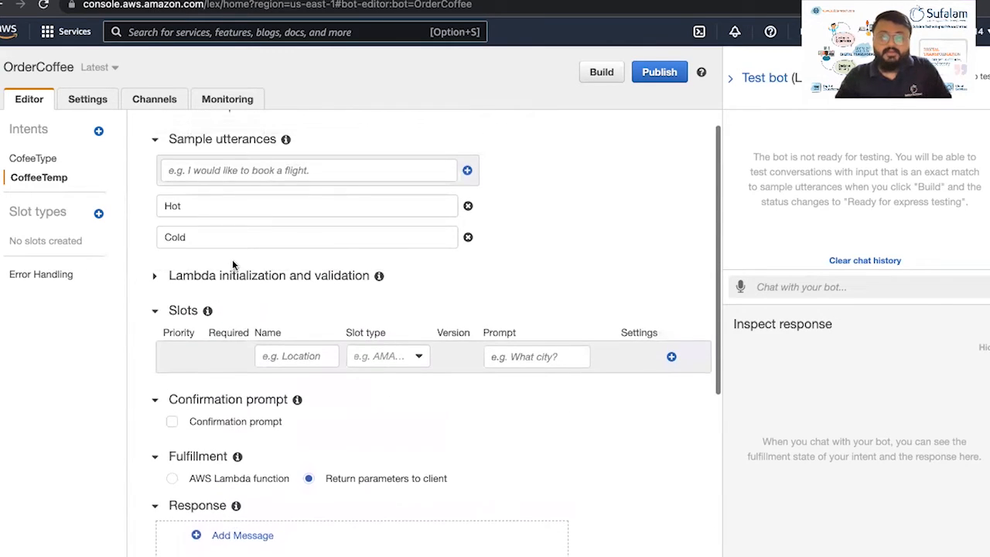
pyautogui.scroll(-5, 206, 346)
# Add the CoffeeTemp response 'Thank You for your input! You coffee will be prepared accordingly.'
pyautogui.click(212, 258)
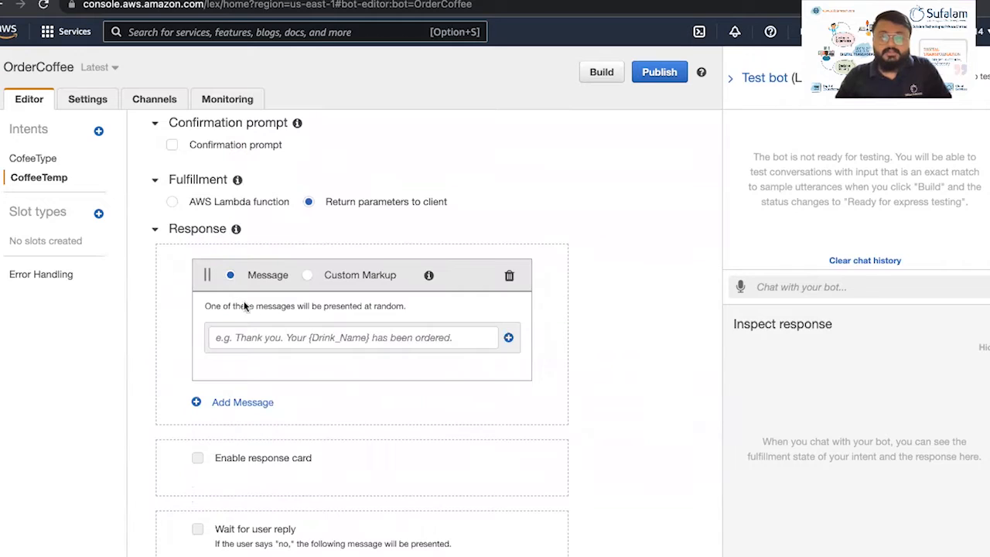
pyautogui.click(271, 337)
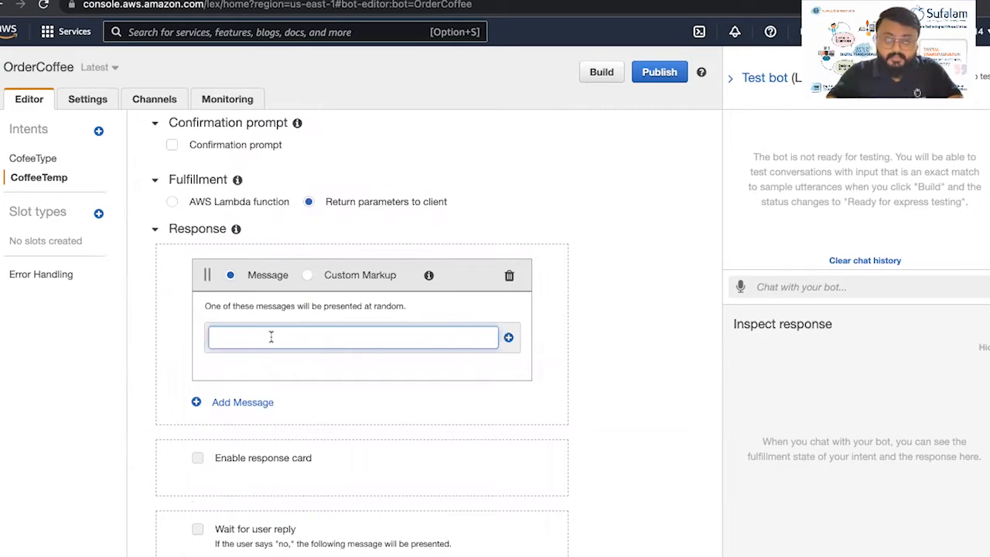
pyautogui.write('Thank ')
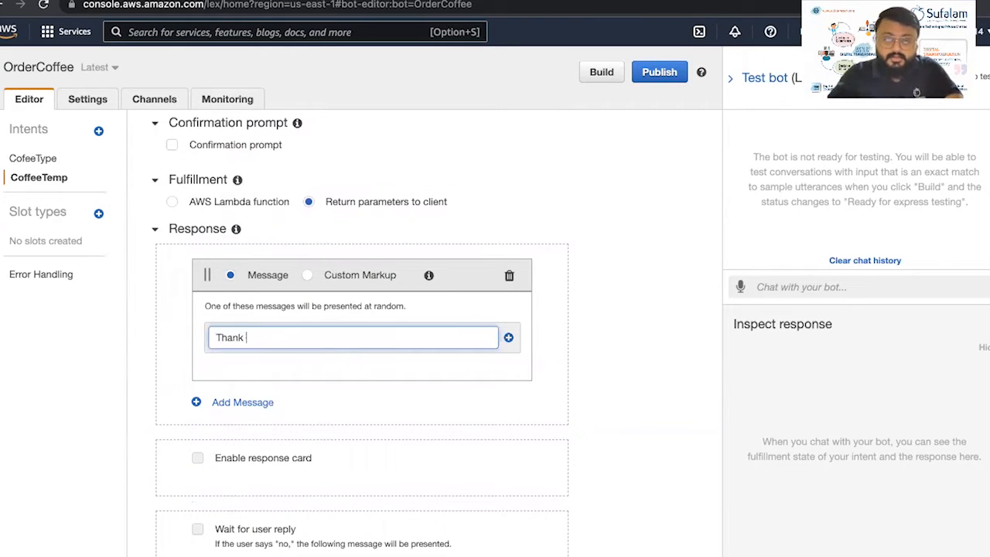
pyautogui.write('You for your input! You coff')
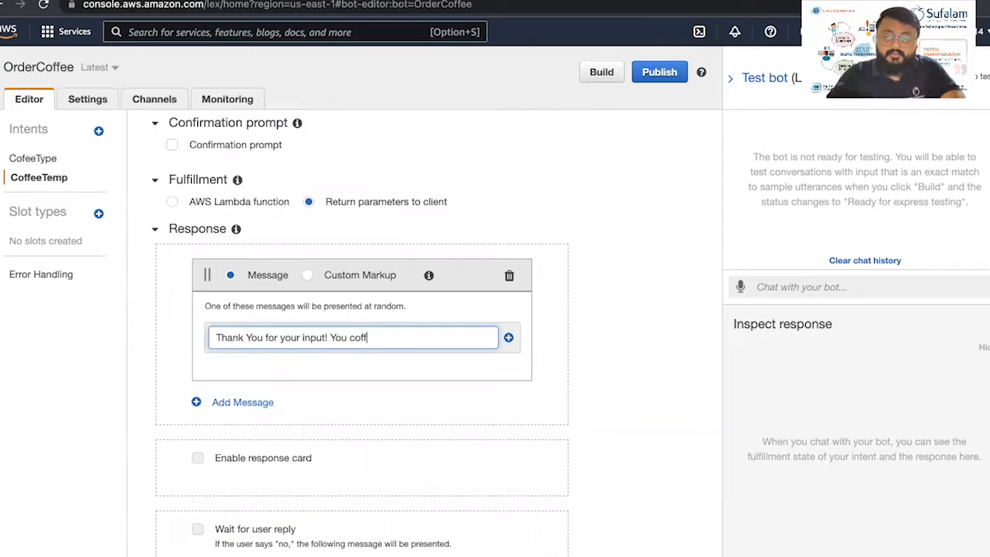
pyautogui.write('ee will be pr')
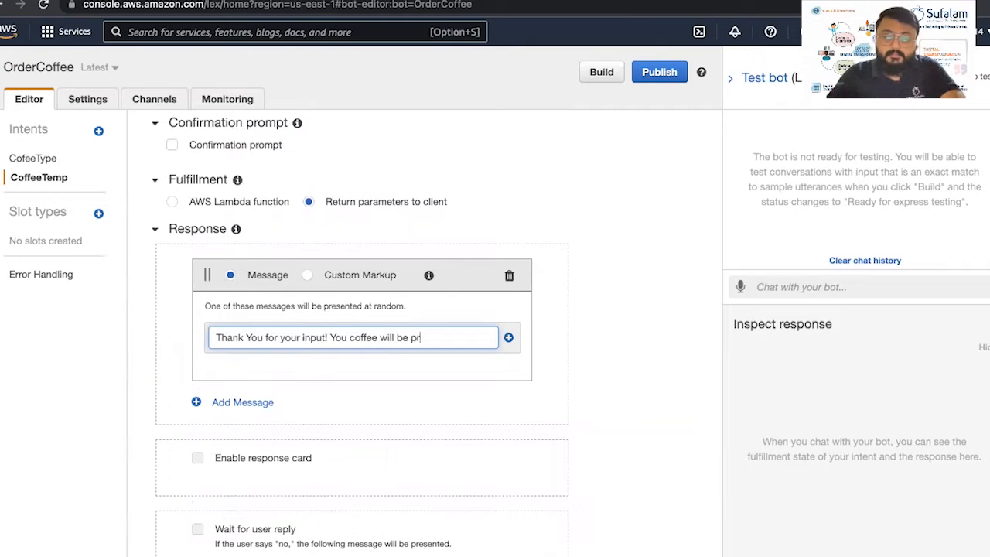
pyautogui.write('epared accordingly.')
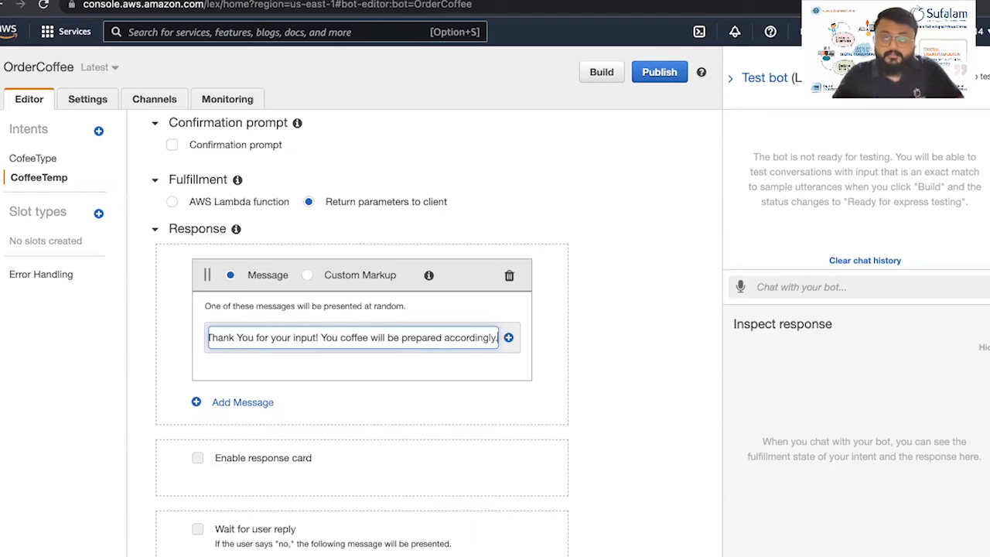
pyautogui.click(508, 340)
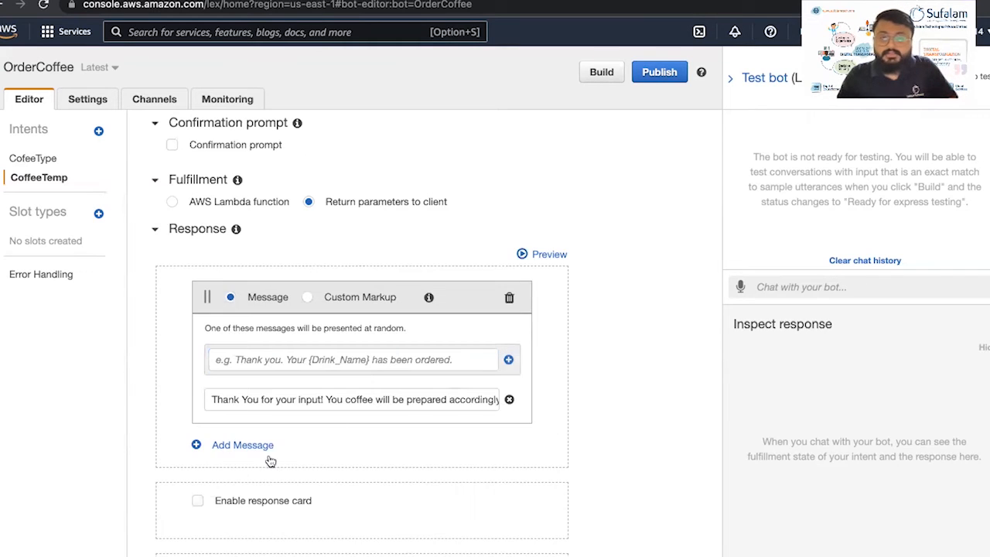
pyautogui.scroll(-3, 263, 464)
# Save the CoffeeTemp intent, then build the OrderCoffee bot and confirm the build
pyautogui.click(209, 513)
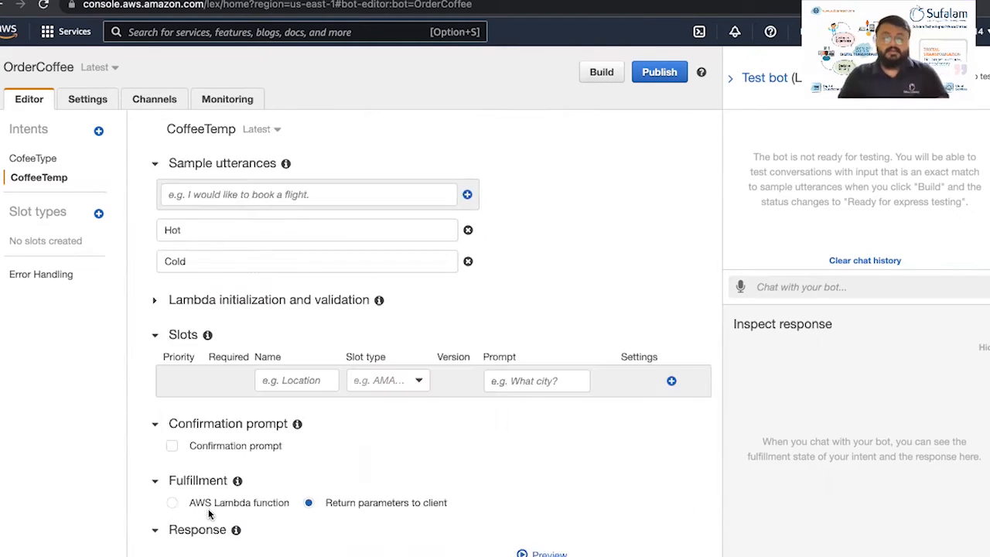
pyautogui.click(611, 77)
pyautogui.click(667, 208)
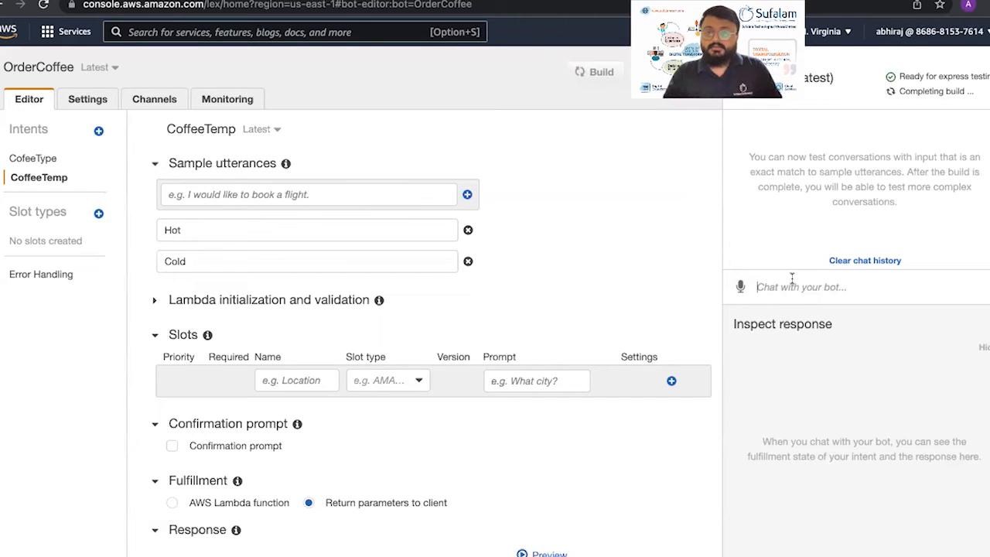
# Greet the test bot with 'Hi' and review the Small order confirmation in the chat
pyautogui.write('Hi')
pyautogui.press('Return')
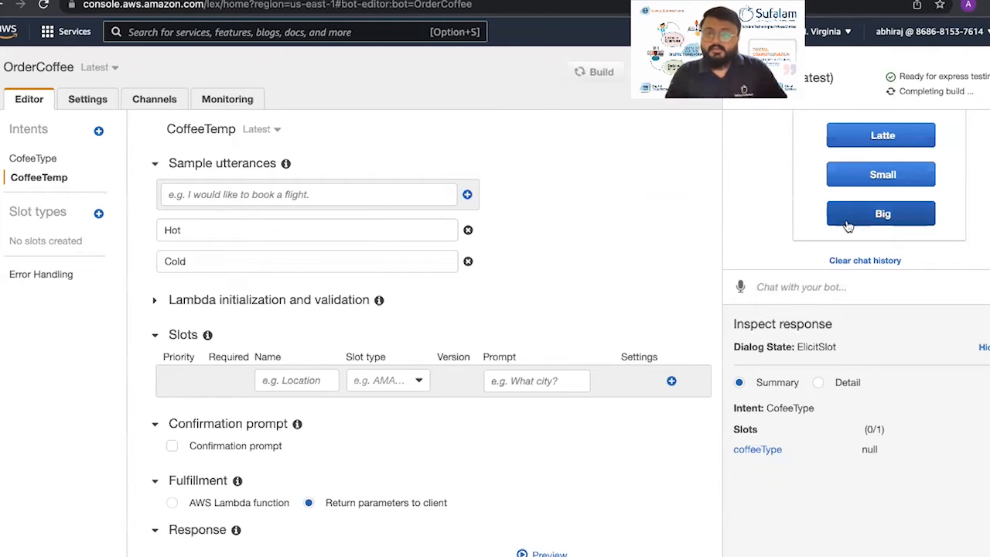
pyautogui.scroll(3, 846, 221)
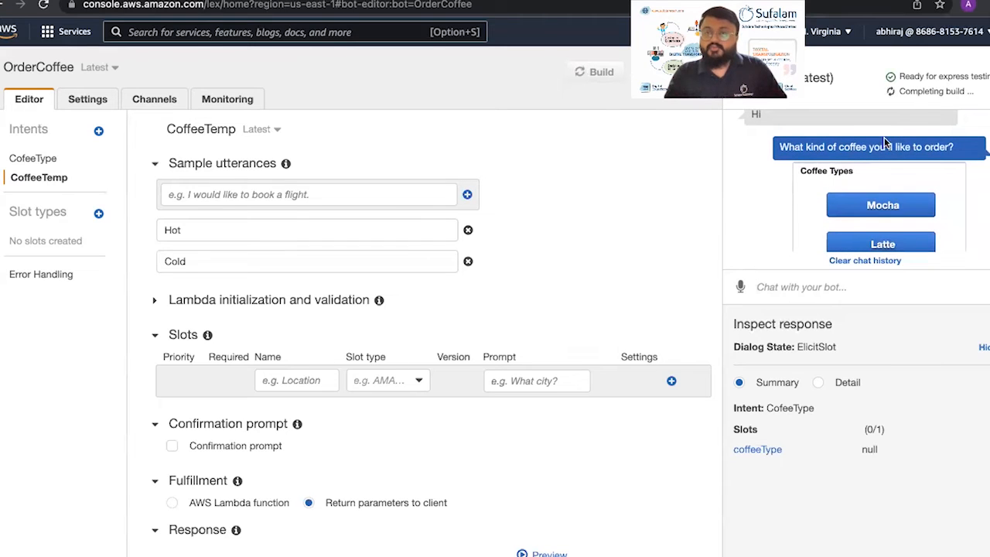
pyautogui.scroll(-1, 859, 173)
pyautogui.scroll(-1, 859, 173)
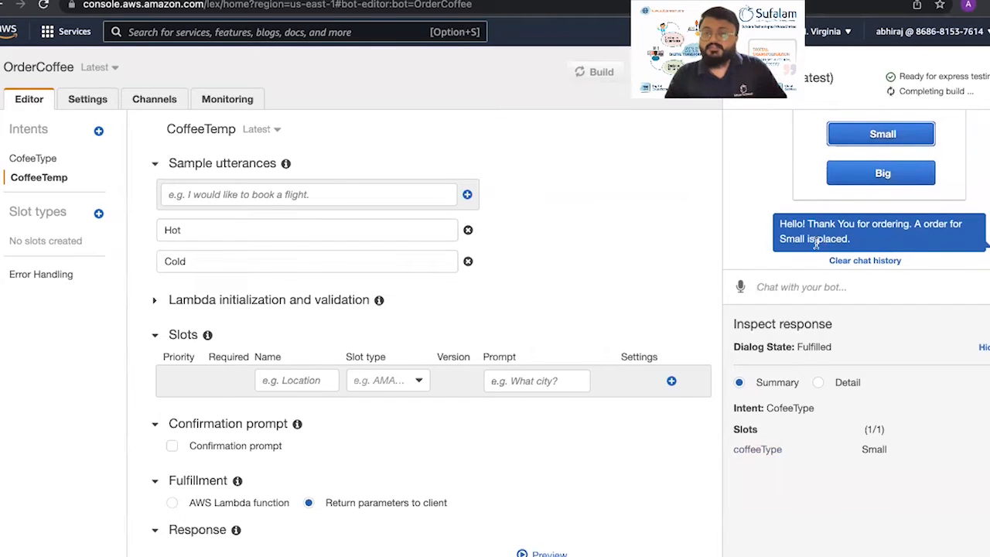
pyautogui.click(806, 278)
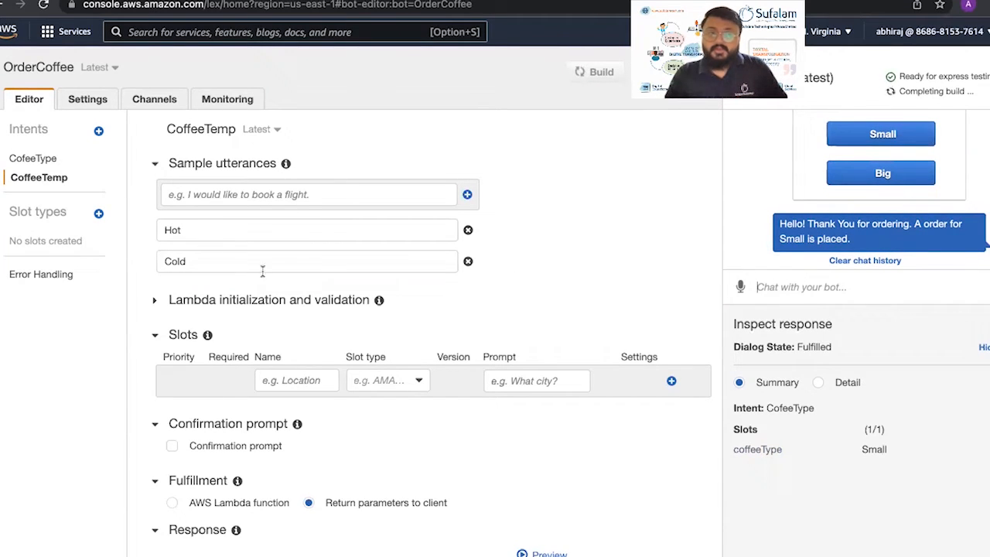
# Append 'What kingd of coffee you'll like Hot or Cold?' to CofeeType's reply message
pyautogui.click(32, 159)
pyautogui.scroll(-10, 248, 306)
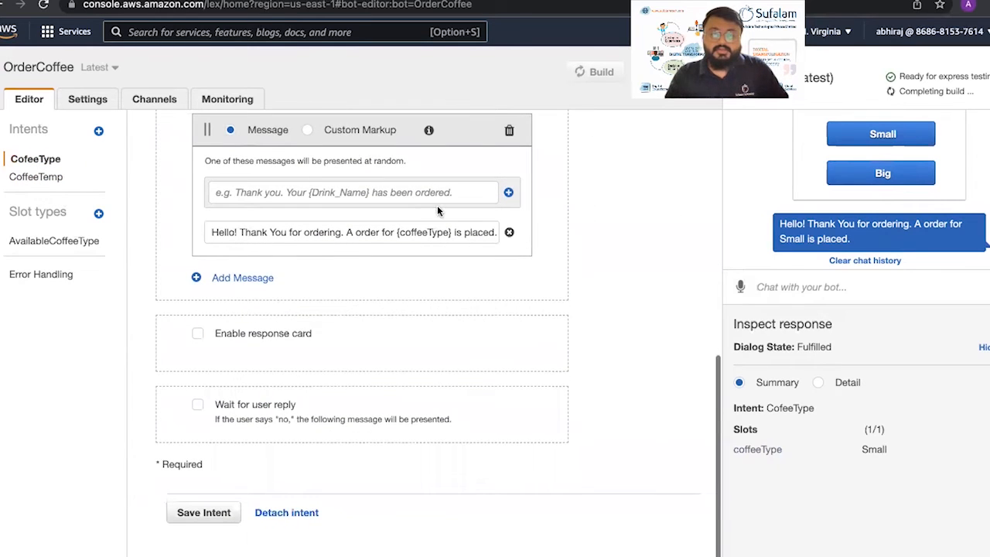
pyautogui.click(472, 226)
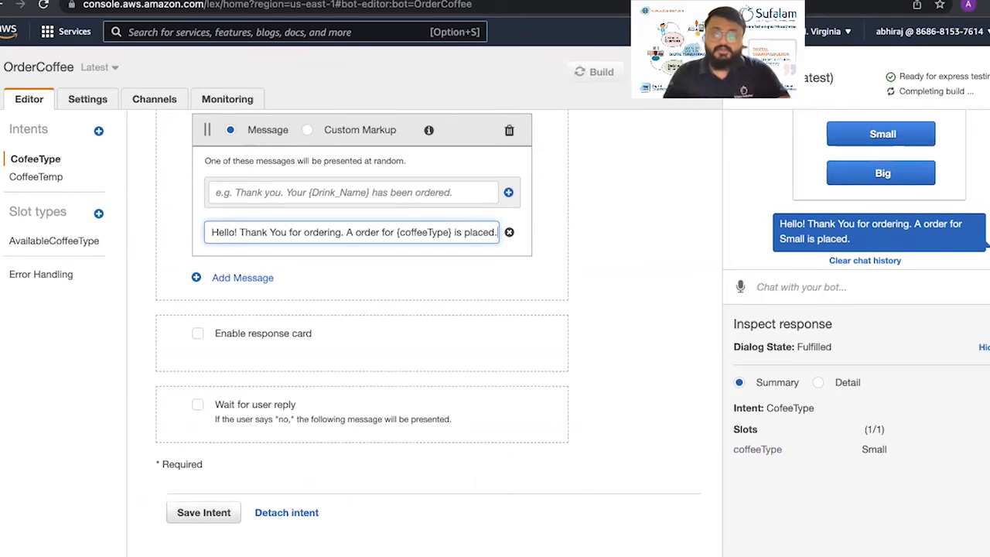
pyautogui.write('What')
pyautogui.write(' king')
pyautogui.write('d of coffe')
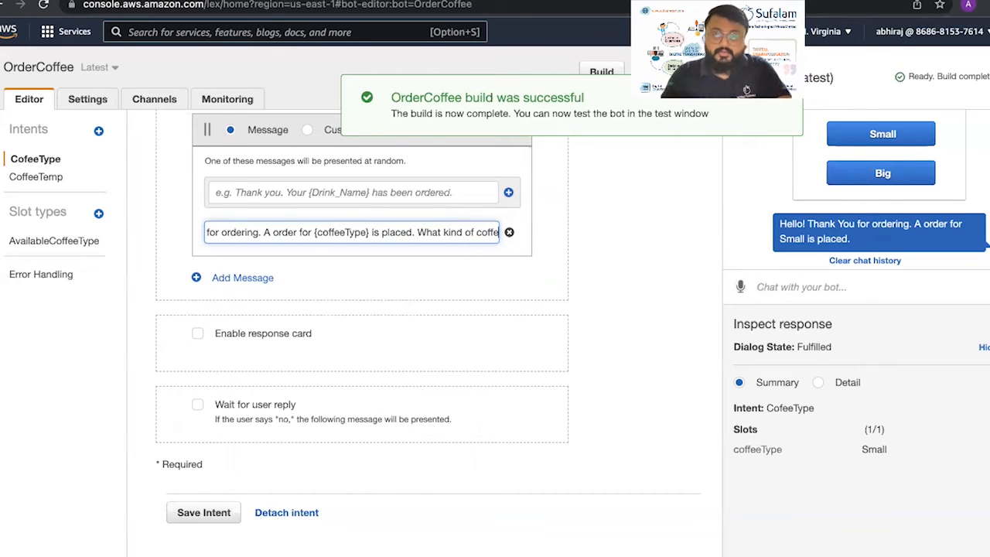
pyautogui.write("e you'")
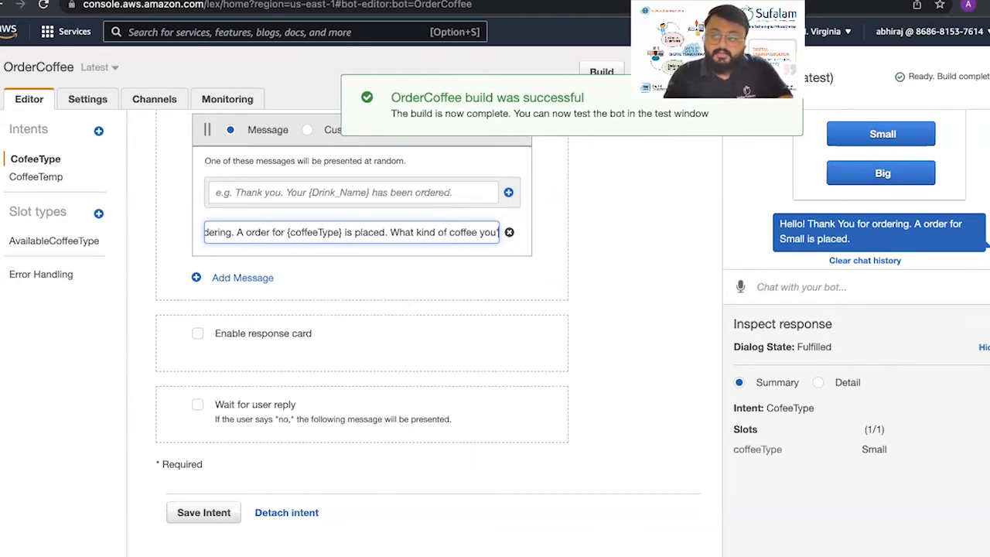
pyautogui.write('ll like')
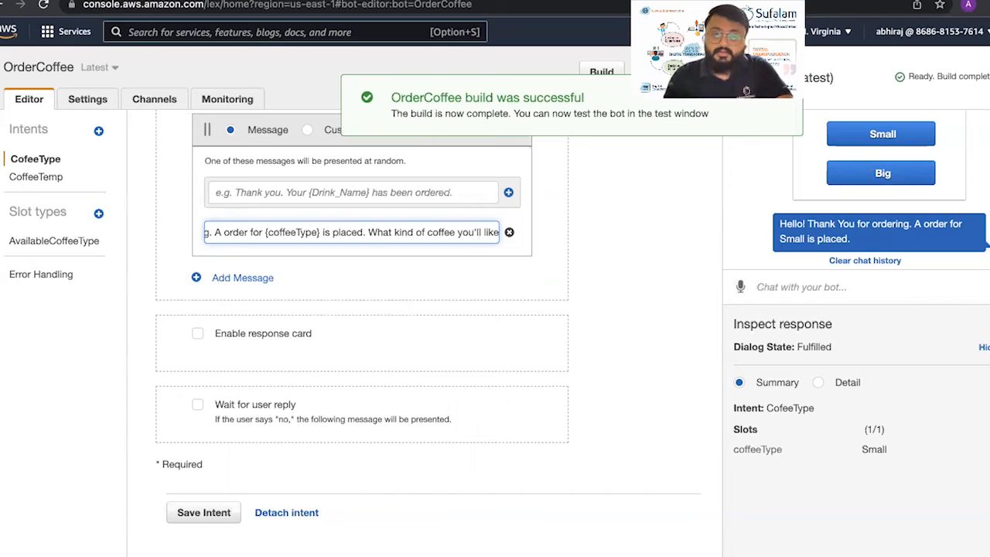
pyautogui.write(' Hot or')
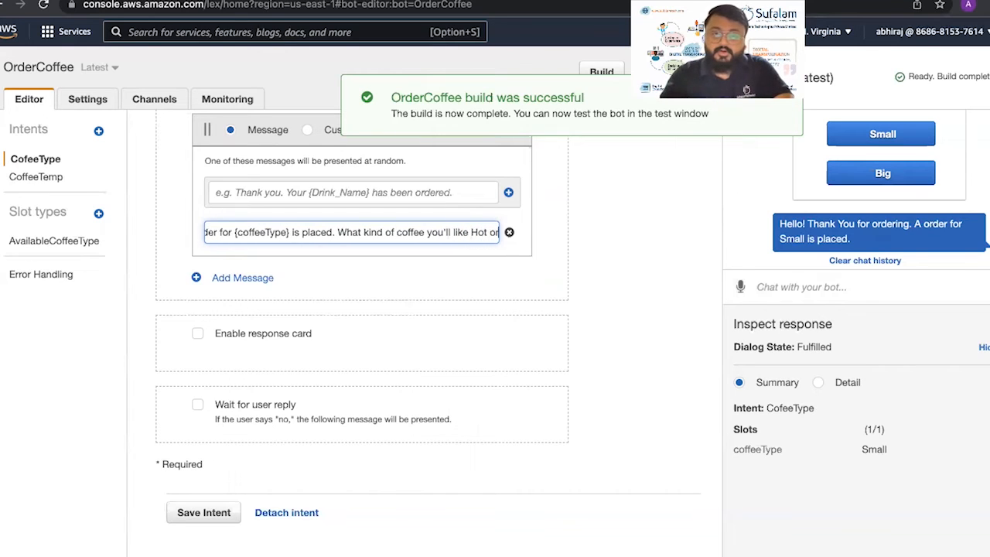
pyautogui.write(' Cold?')
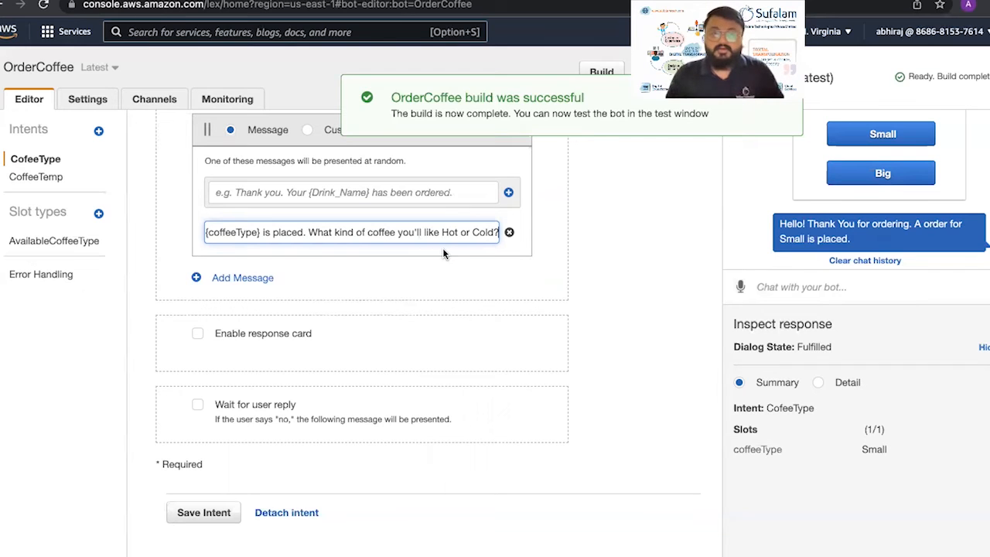
# Save the edited CofeeType intent and rebuild the OrderCoffee bot, confirming the build
pyautogui.click(310, 263)
pyautogui.click(190, 513)
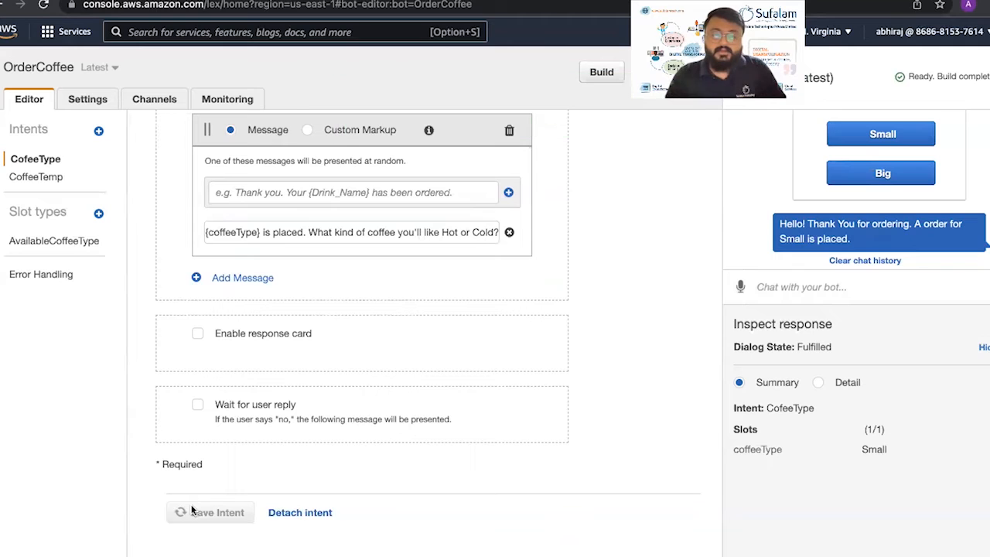
pyautogui.click(599, 72)
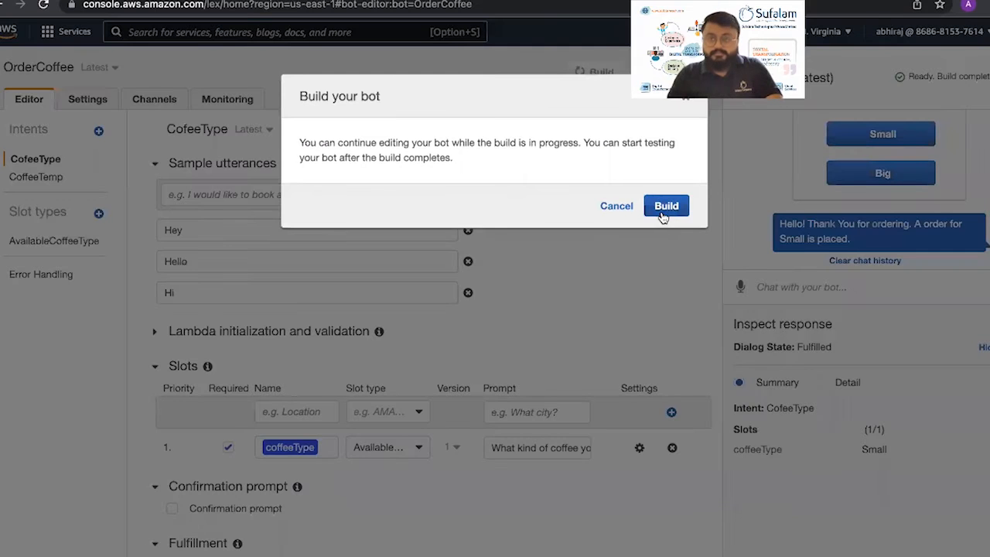
pyautogui.click(661, 211)
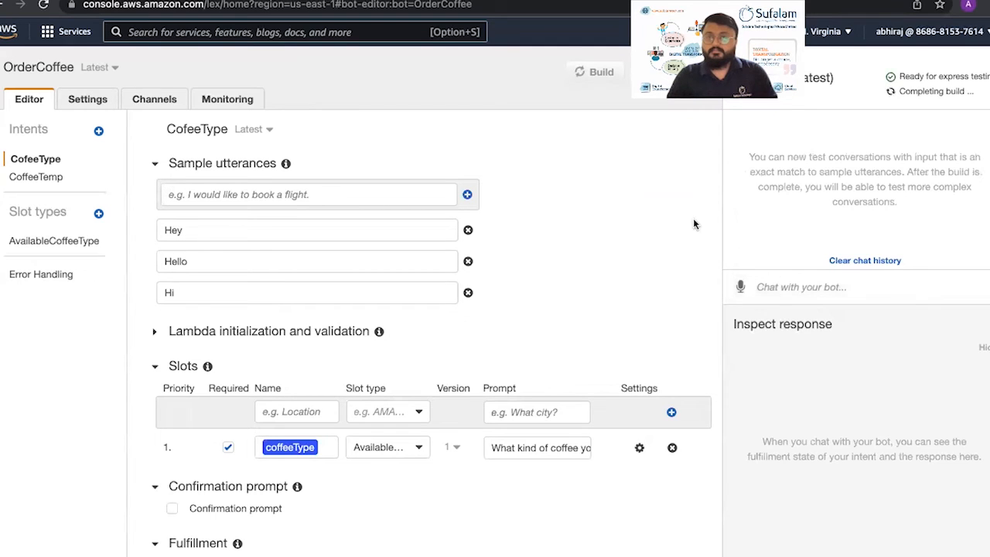
# In Test bot, greet with 'Hi', pick Small, then answer 'Cold' to get CoffeeTemp's thank-you reply
pyautogui.write('Hi')
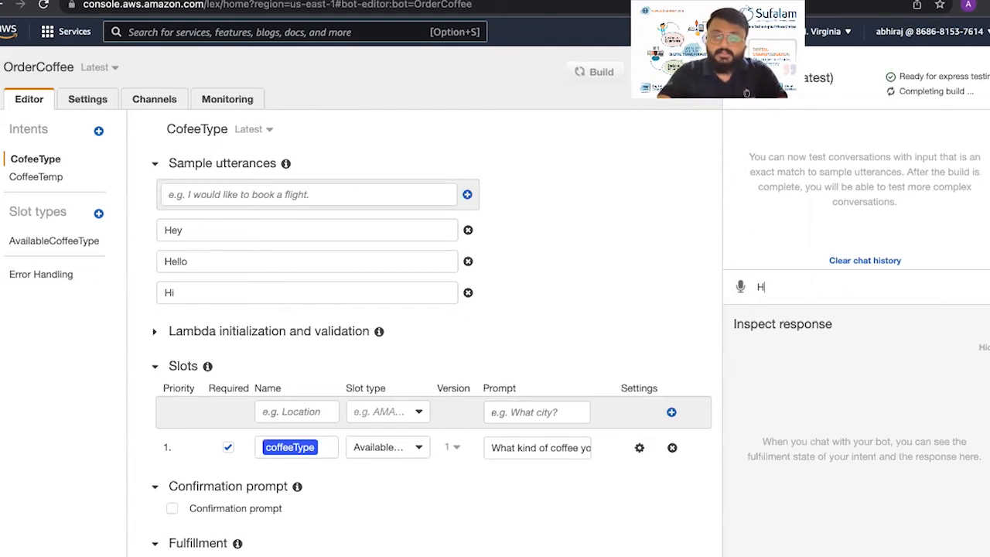
pyautogui.press('Return')
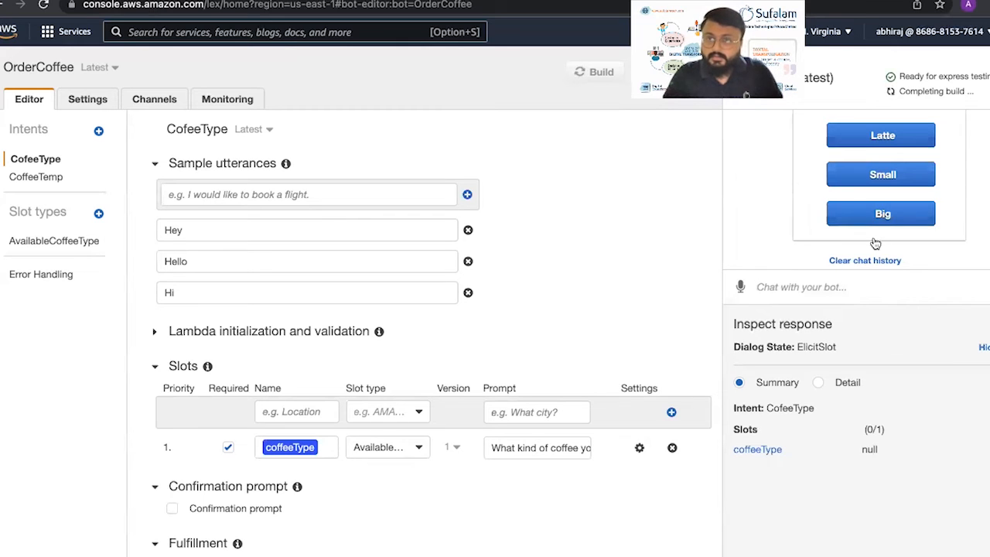
pyautogui.click(909, 171)
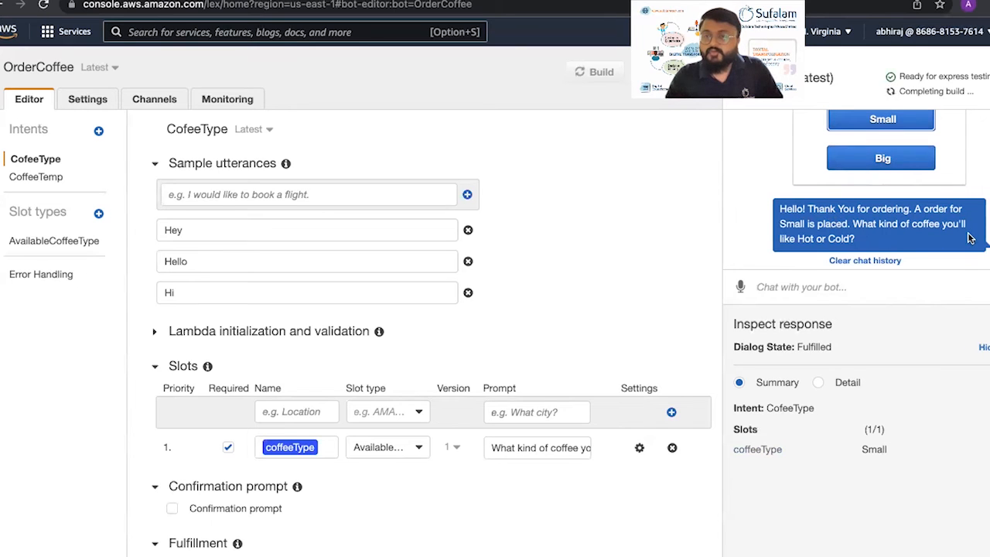
pyautogui.click(798, 275)
pyautogui.write('Cold')
pyautogui.press('Return')
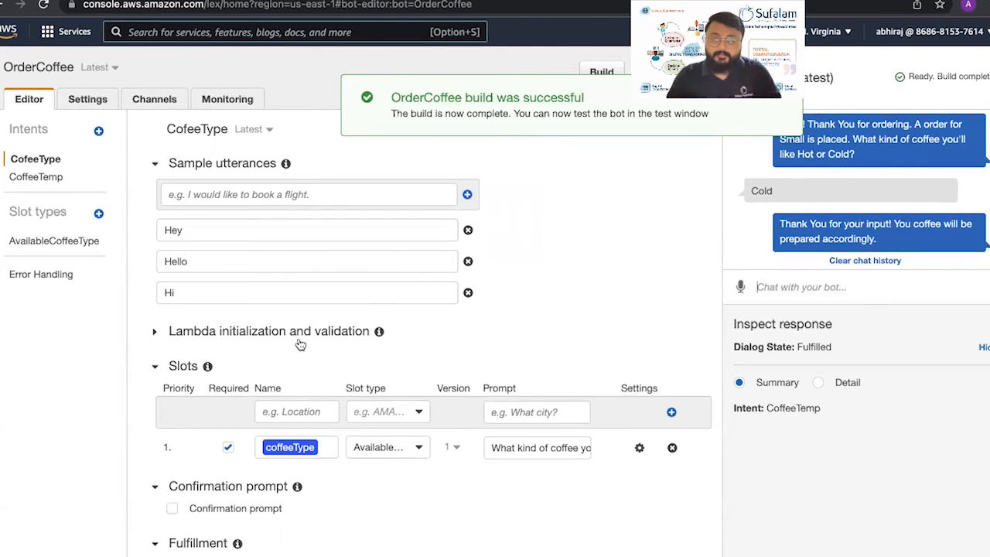
pyautogui.scroll(-5, 300, 341)
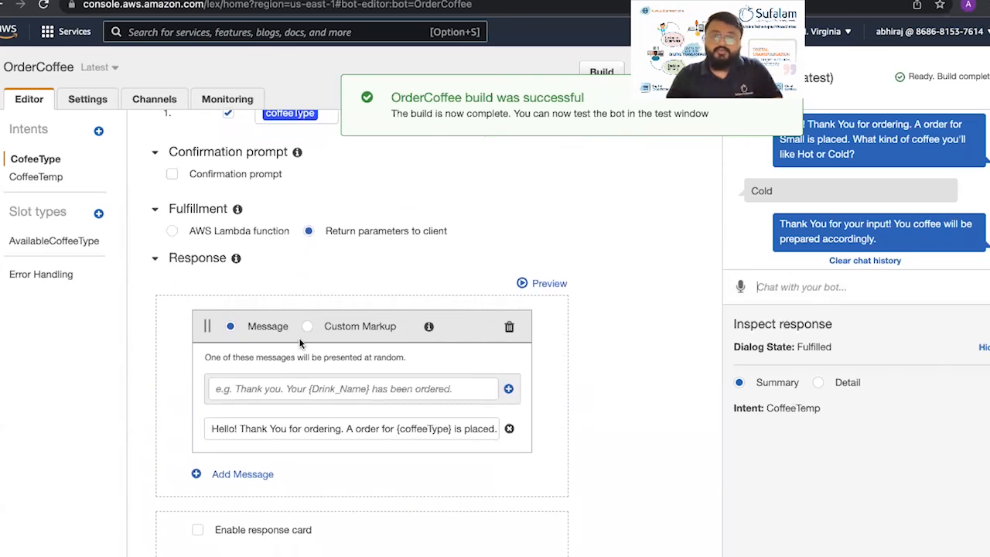